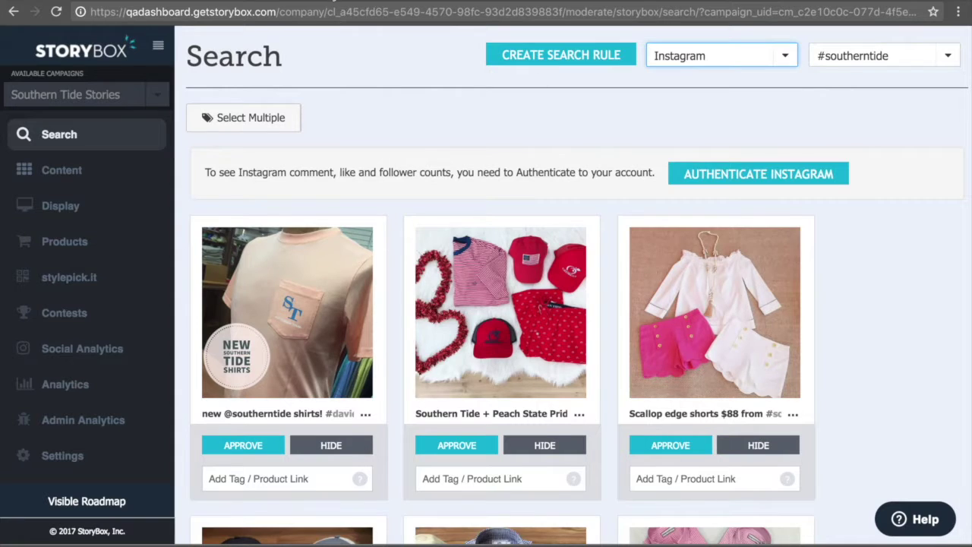
Look at the Share Your Story form on the Southern Tide website, close it and return to the StoryBox dashboard
click(336, 4)
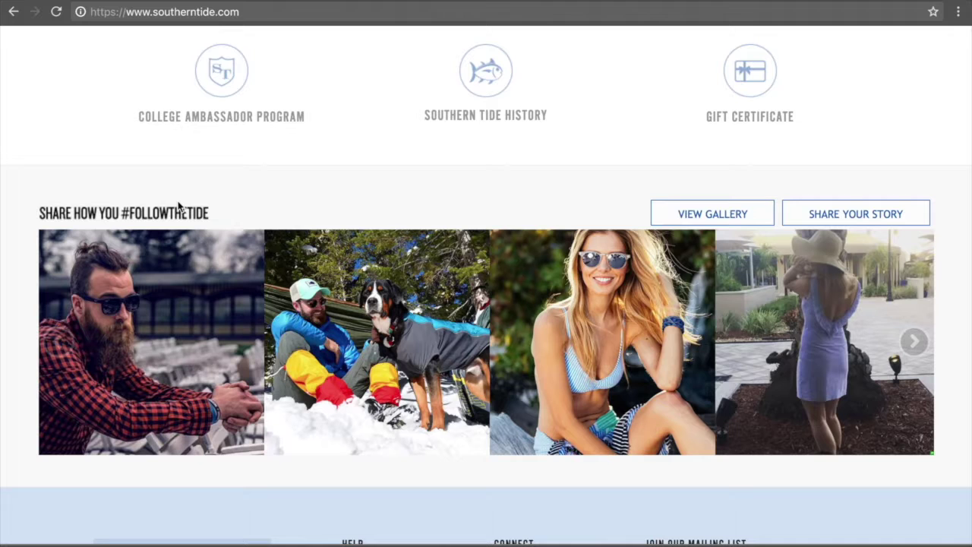
click(811, 216)
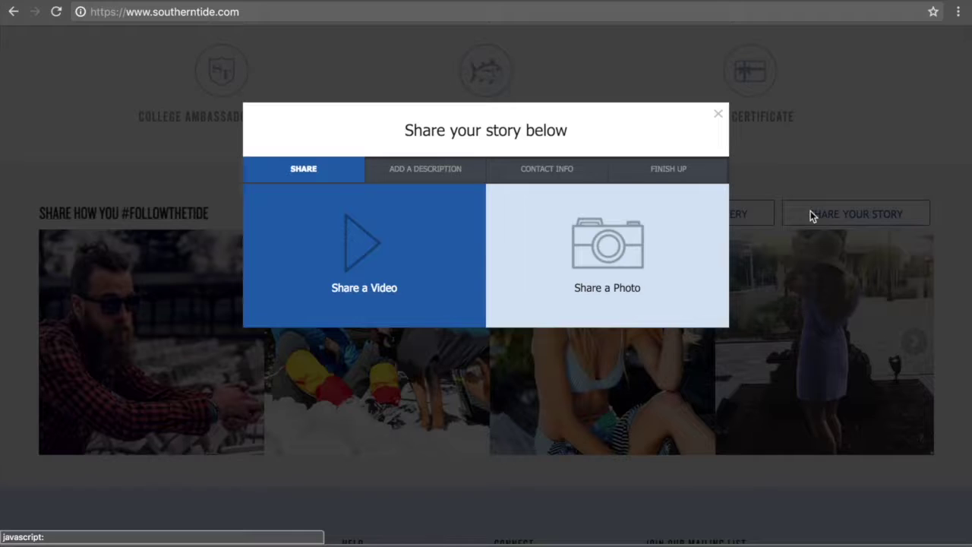
click(717, 116)
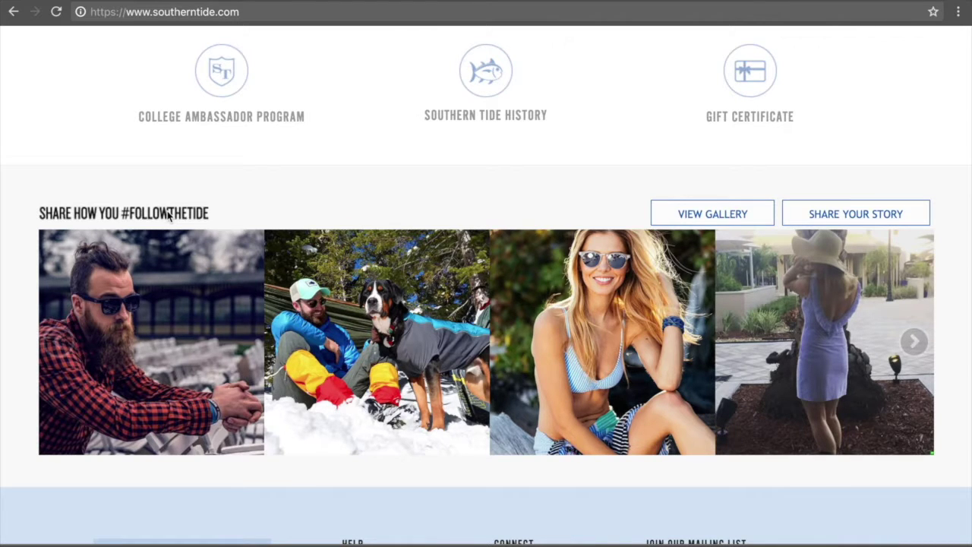
click(158, 2)
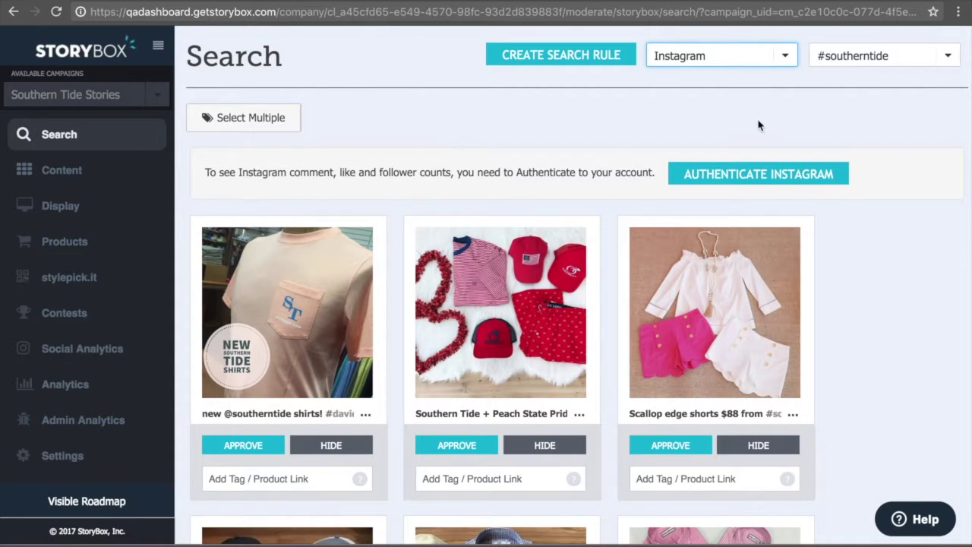
Enable Request Rights in the advanced settings of the #southerntide search rule and update the rule
click(847, 67)
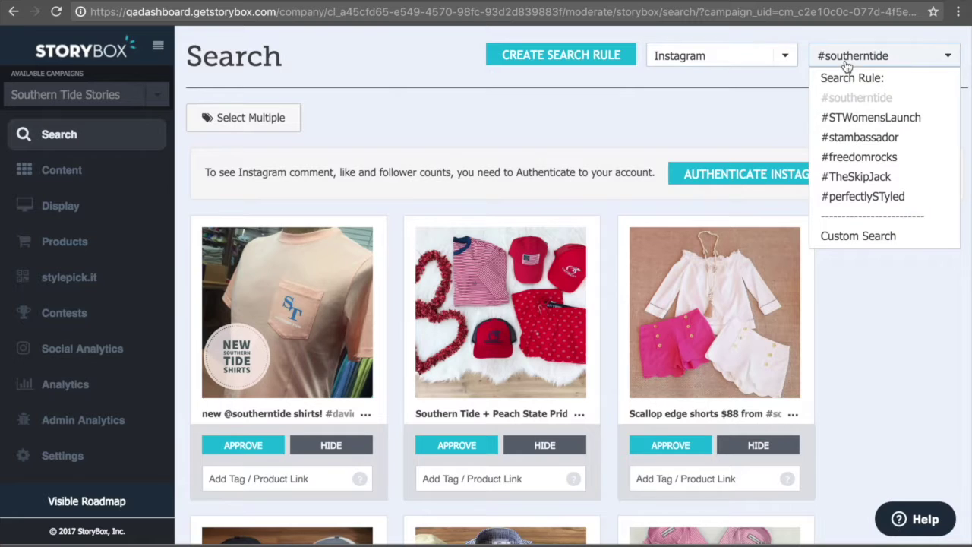
scroll(860, 209, down, 1)
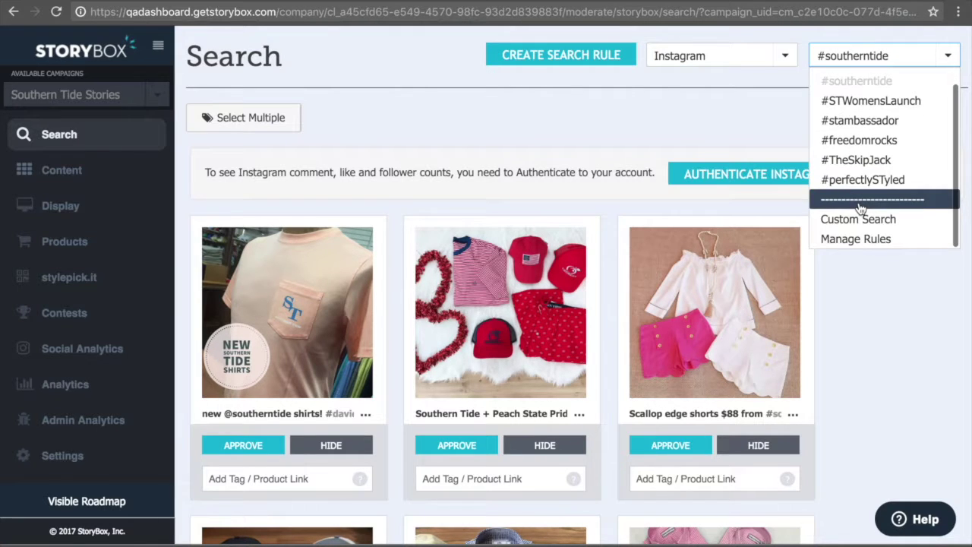
click(863, 238)
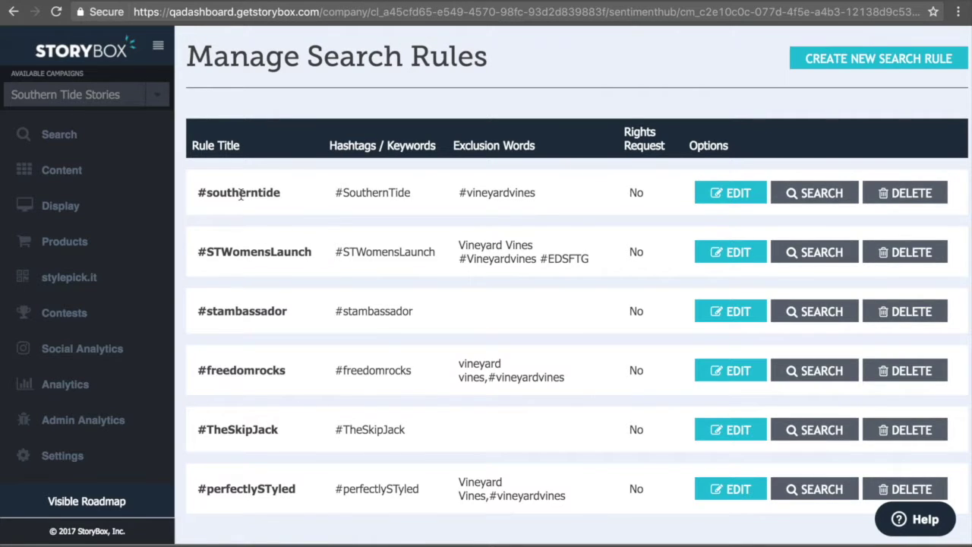
click(718, 197)
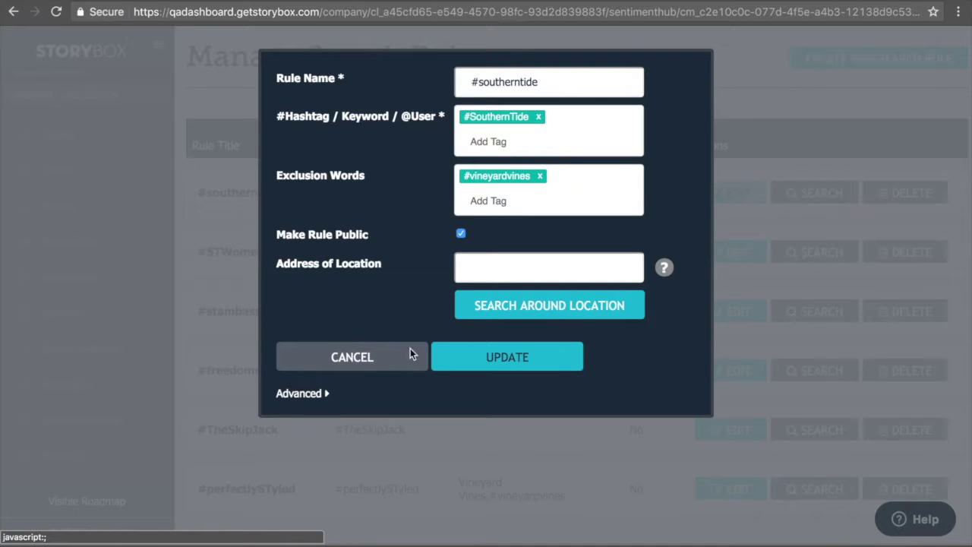
click(287, 394)
scroll(481, 446, down, 5)
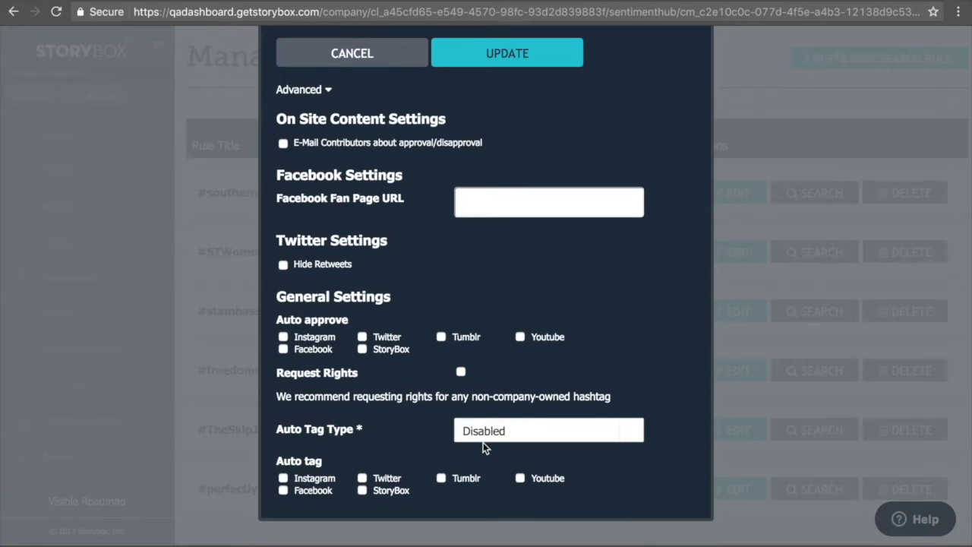
drag(359, 375, 272, 375)
click(461, 372)
scroll(460, 375, up, 2)
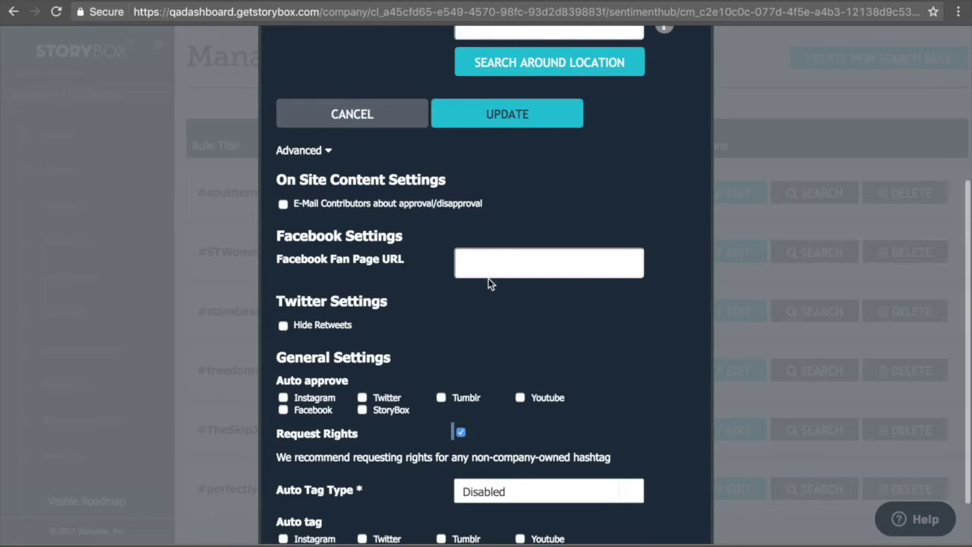
click(492, 121)
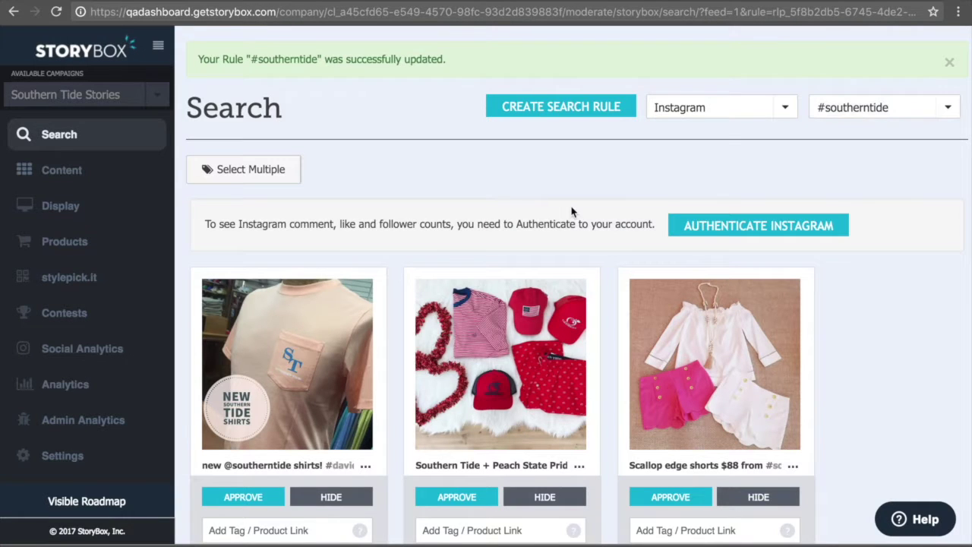
Approve the scallop edge shorts Instagram post by sending its rights request comment with the approval code #goforit
scroll(572, 212, down, 3)
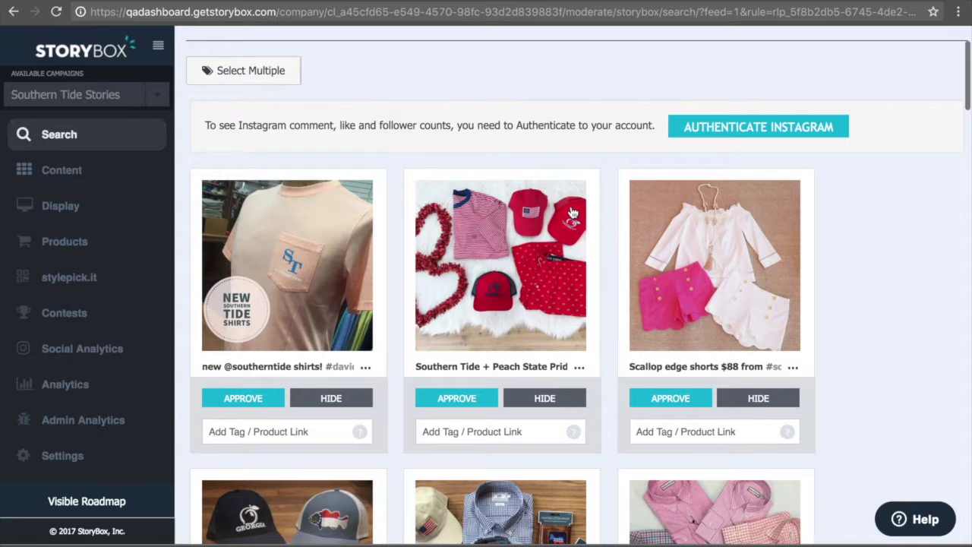
scroll(573, 212, down, 1)
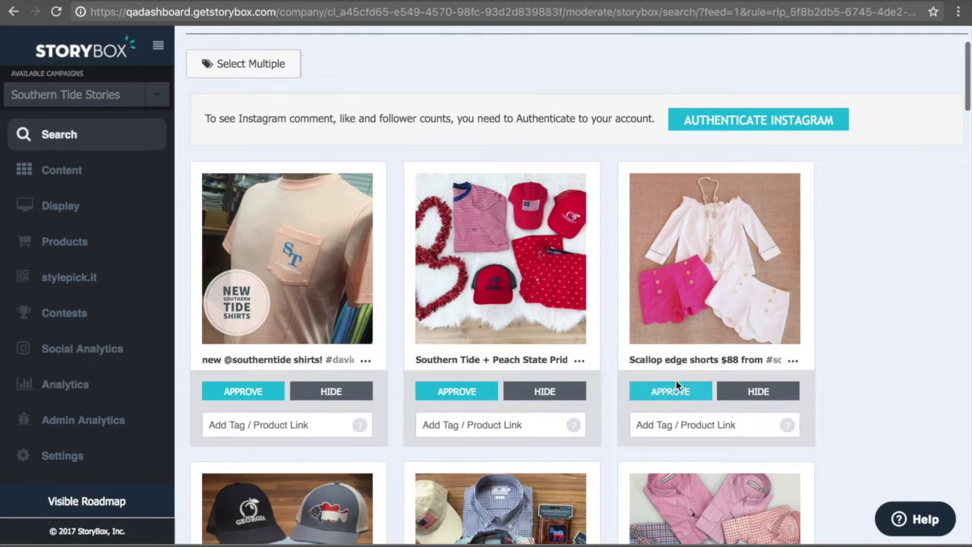
click(672, 391)
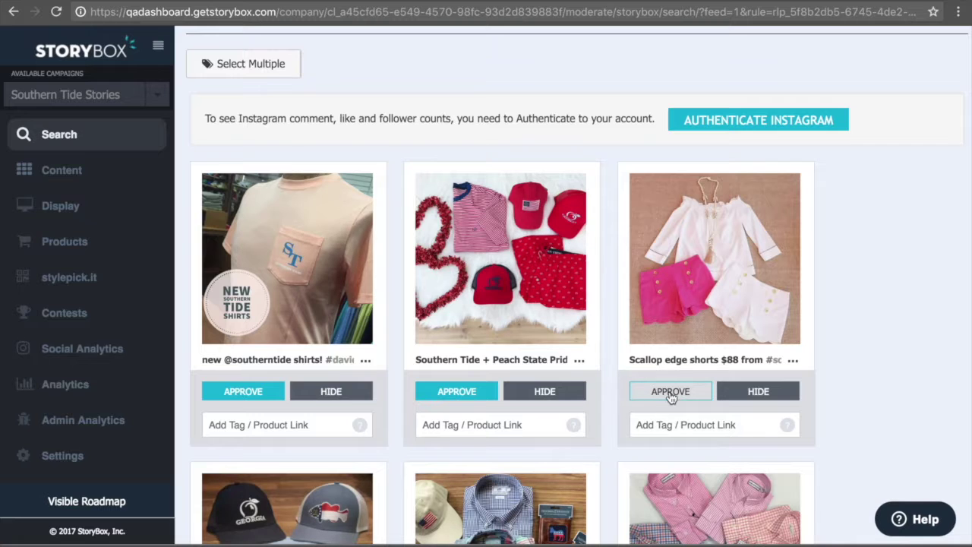
click(671, 393)
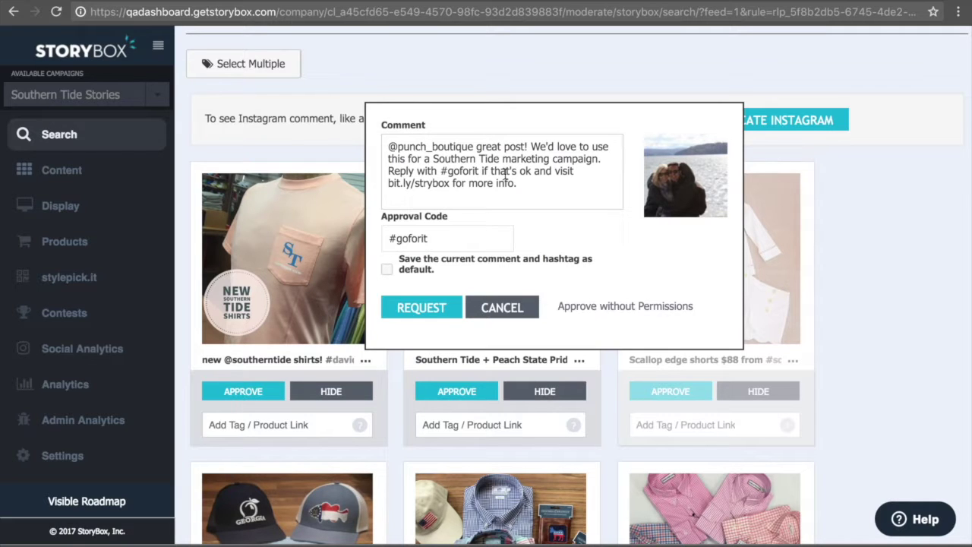
double_click(450, 238)
click(409, 314)
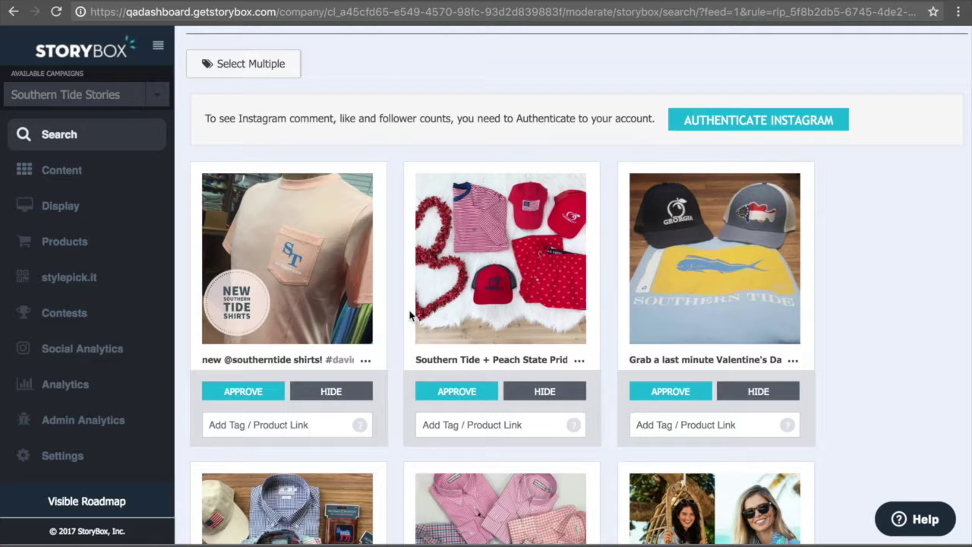
Show the campaign's content in the Pending DRM saved view and return to Search
click(112, 175)
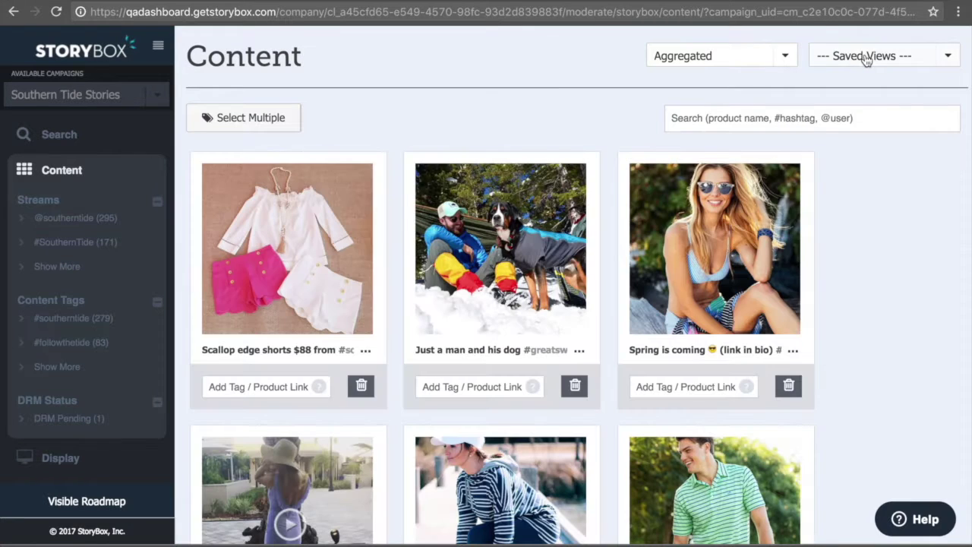
click(866, 59)
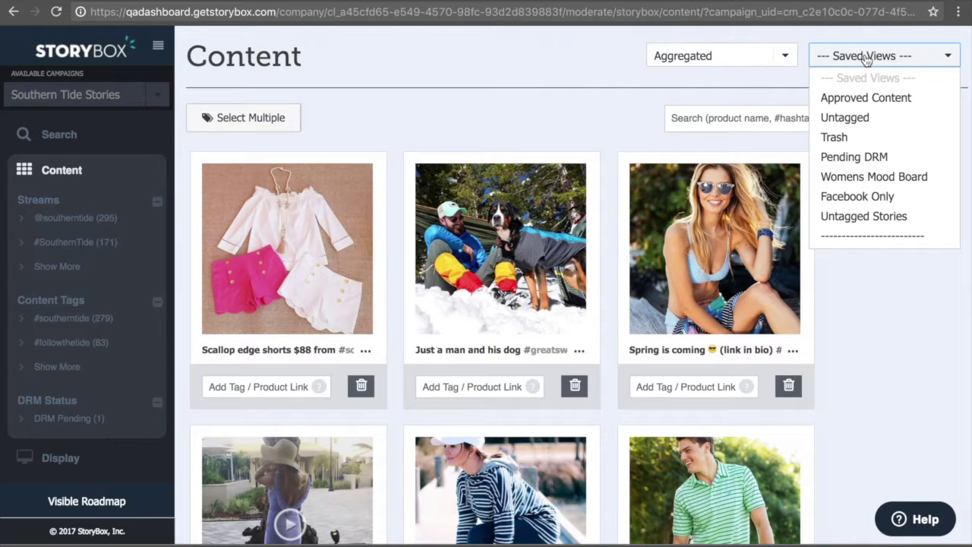
click(863, 160)
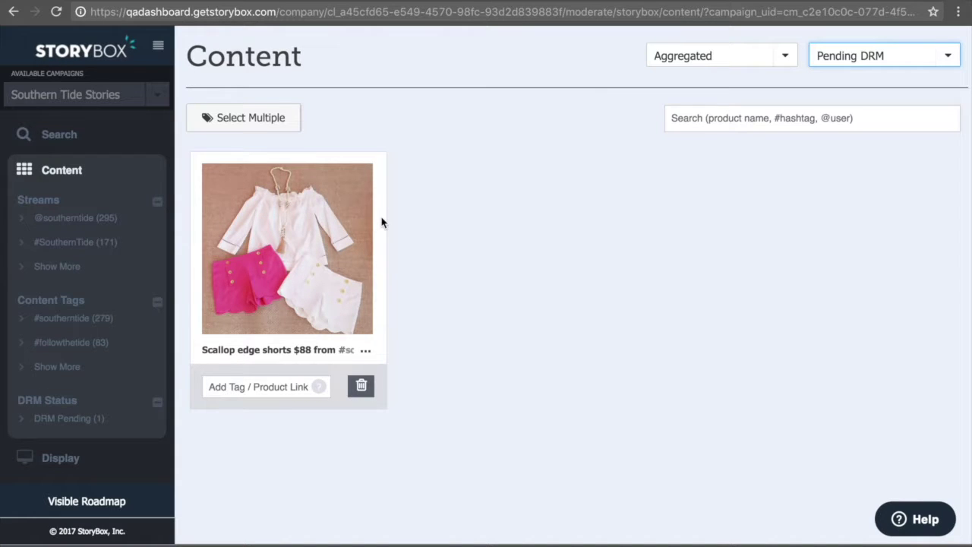
click(86, 137)
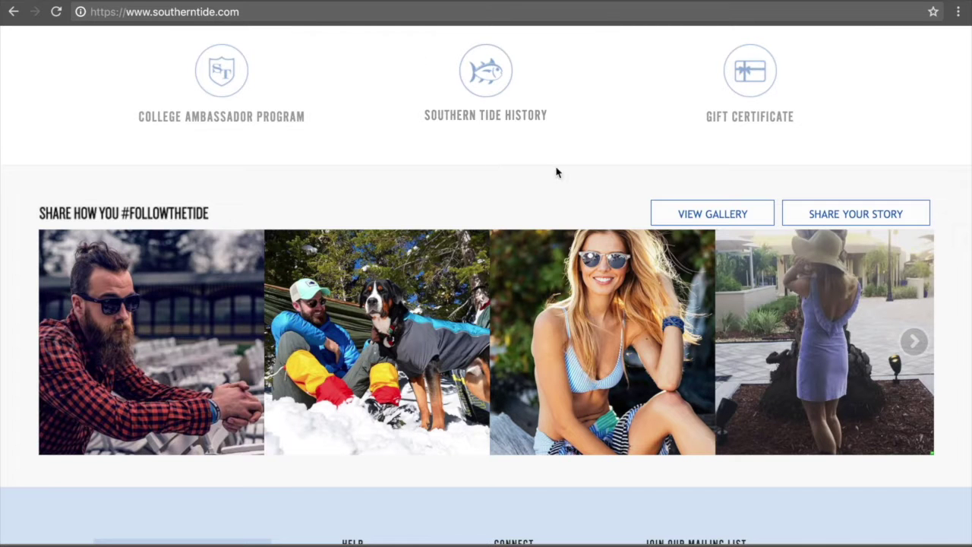
On the Southern Tide website, start a photo story using the Facebook photo of the person standing against blue sky from the second page of the Twin sister album
click(869, 220)
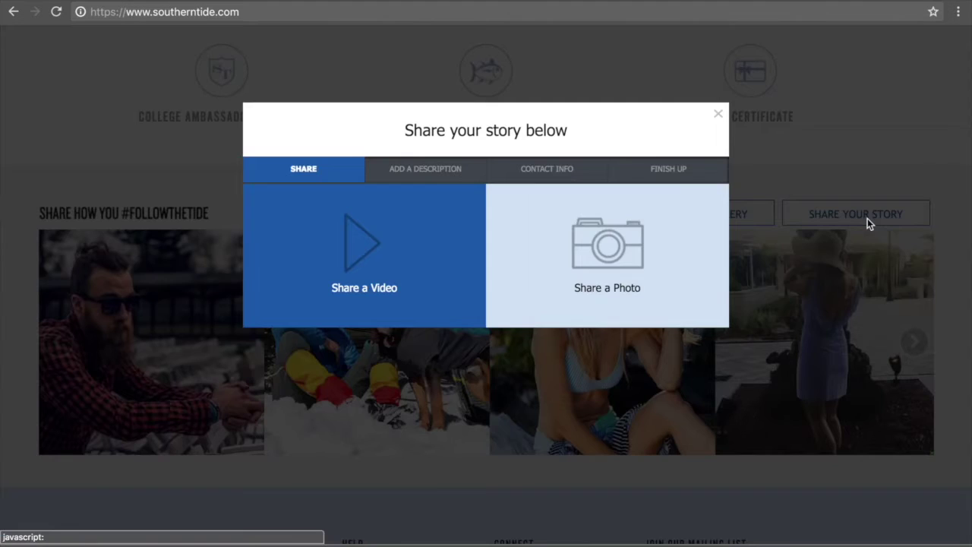
click(638, 251)
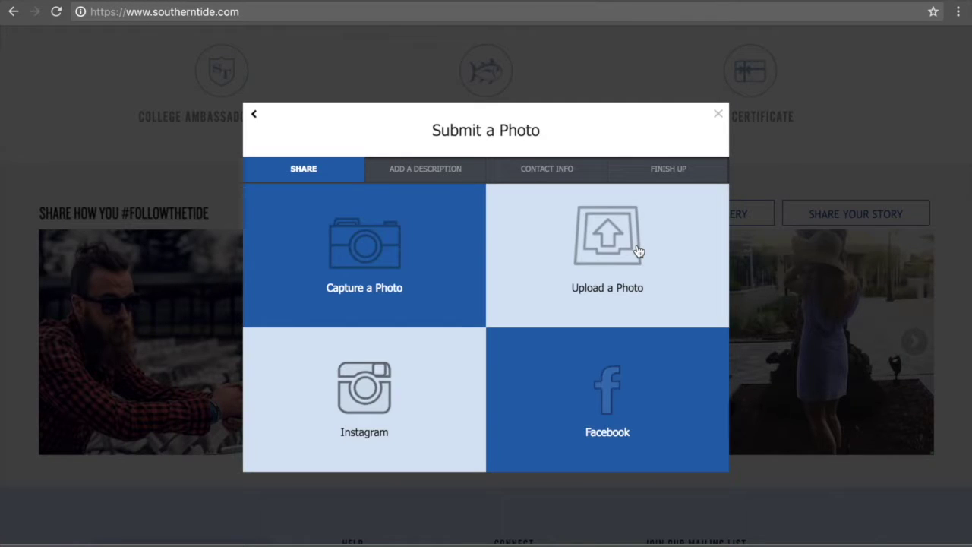
click(610, 397)
click(422, 204)
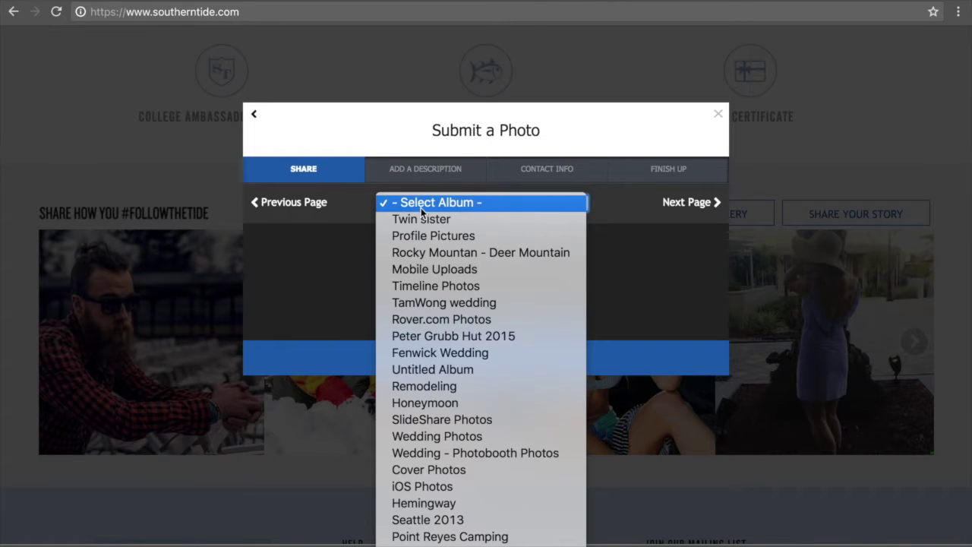
click(422, 220)
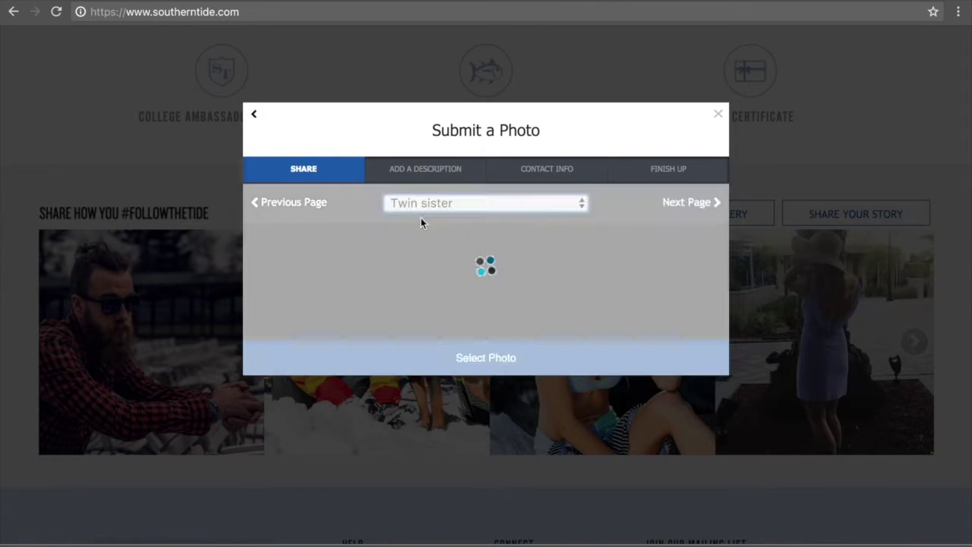
click(679, 205)
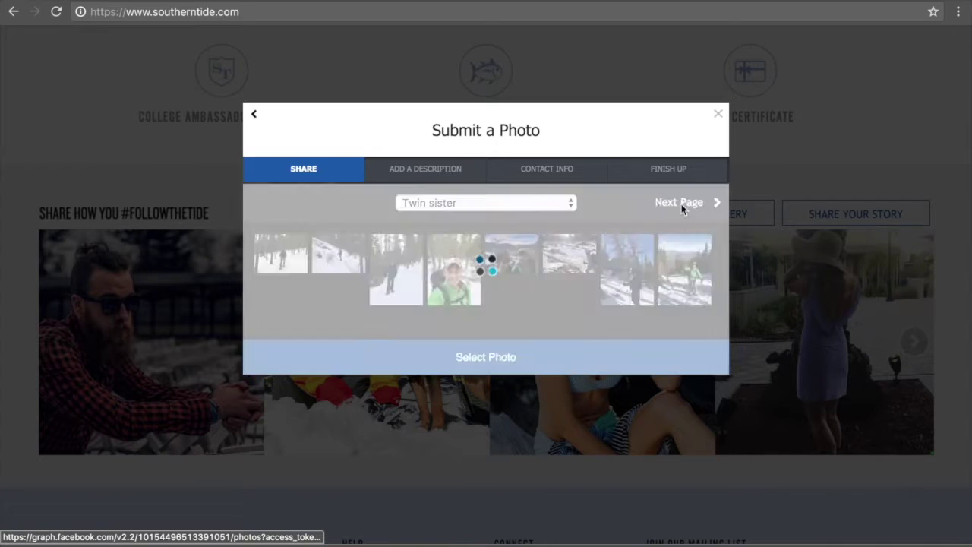
click(521, 251)
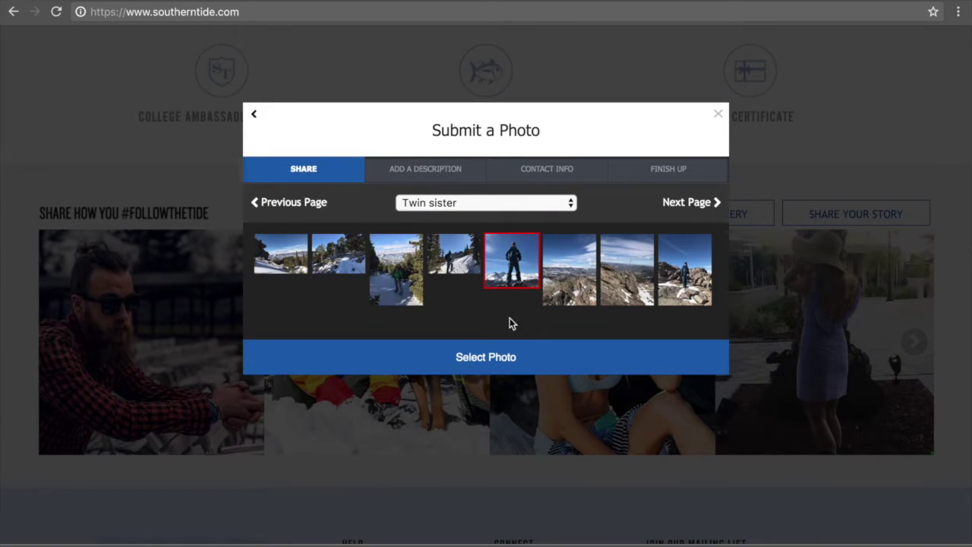
click(497, 364)
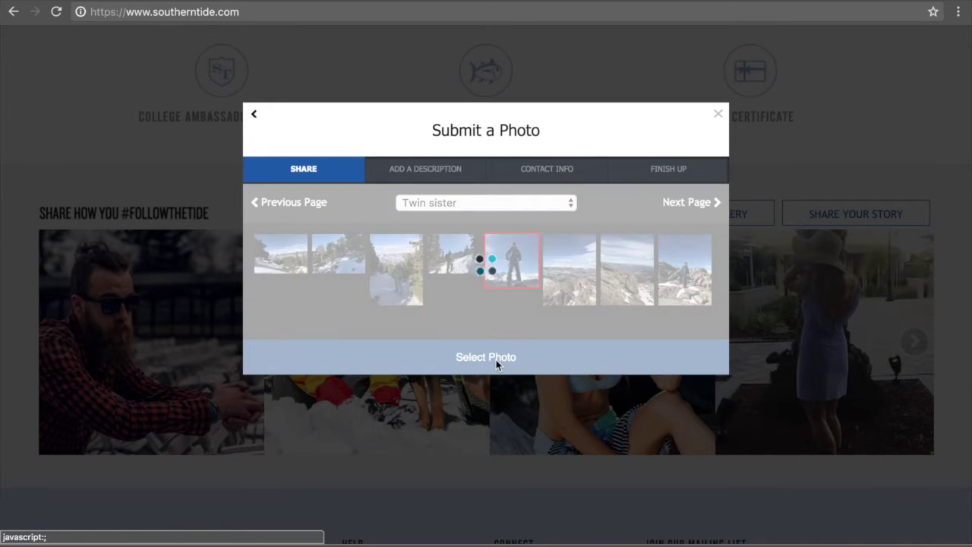
Describe the submitted photo as "Check this out!" and continue to the contact information
click(561, 202)
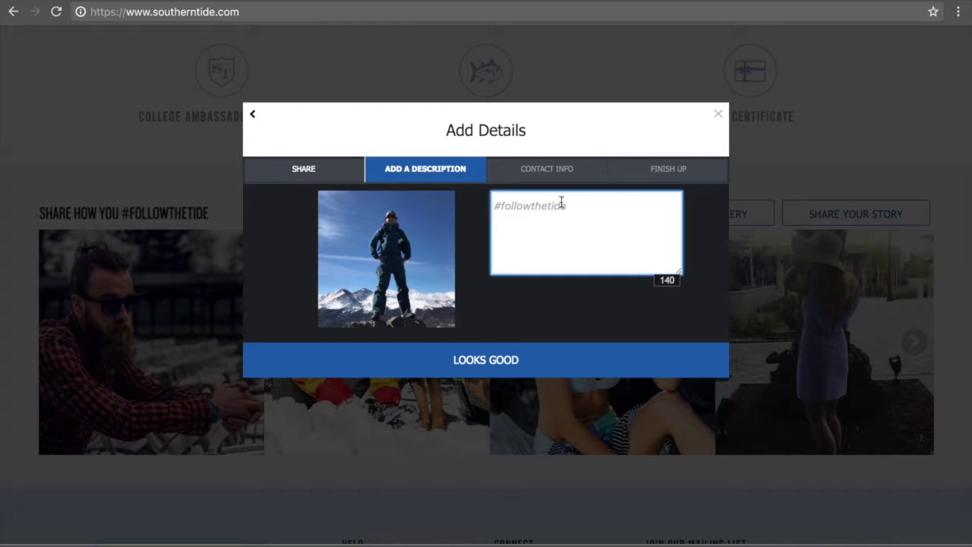
text(Check)
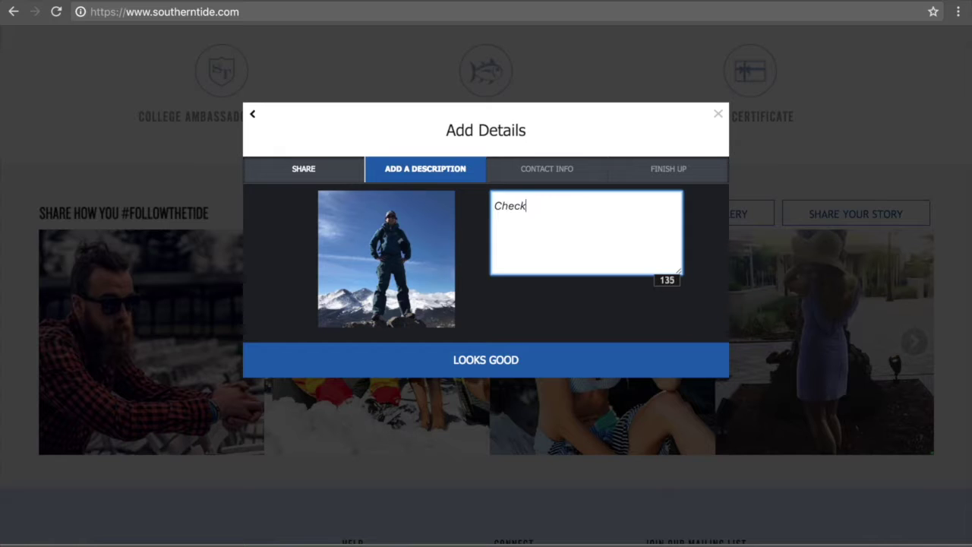
text( this out!)
click(505, 353)
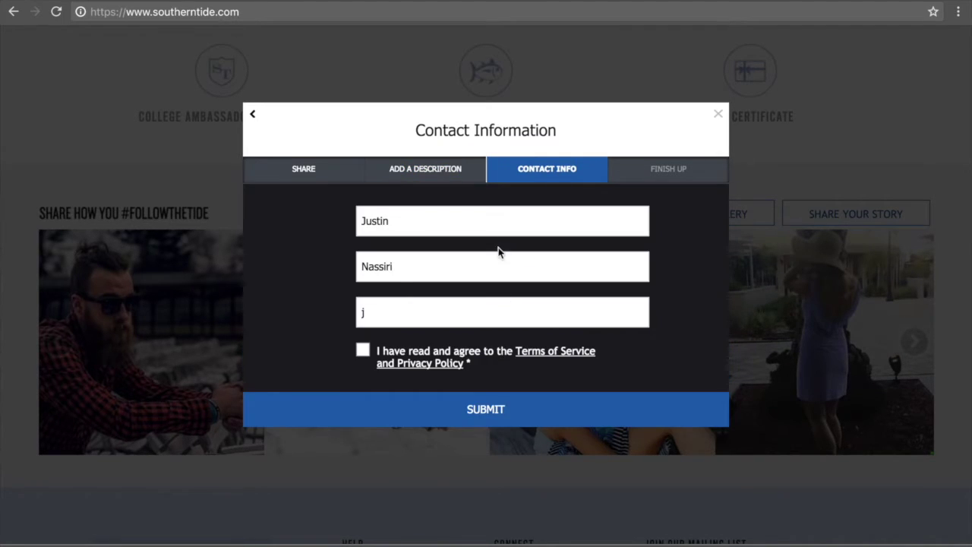
Fill in the contributor's e-mail address, agree to the Terms of Service and Privacy Policy, and submit the photo story
click(389, 316)
text(usti)
key(Down)
key(Return)
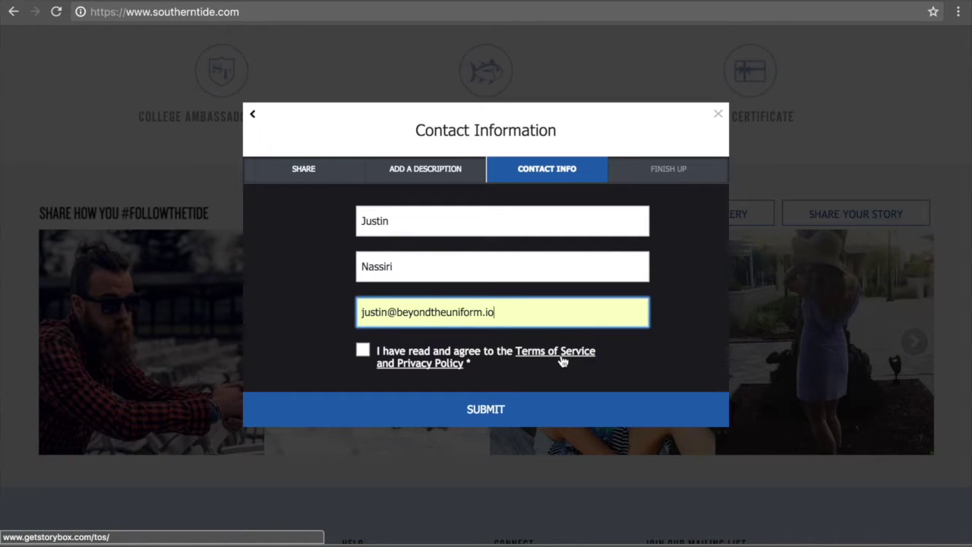
click(362, 352)
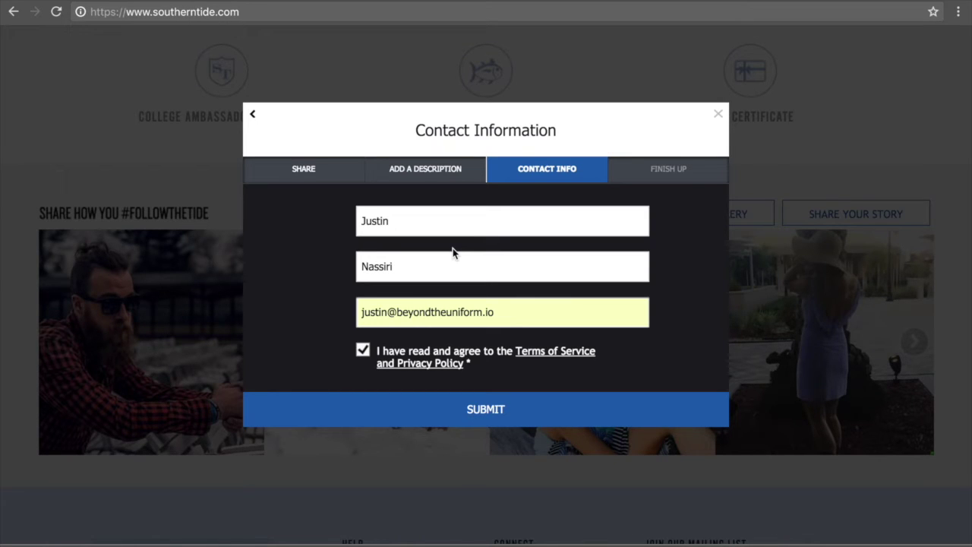
click(477, 411)
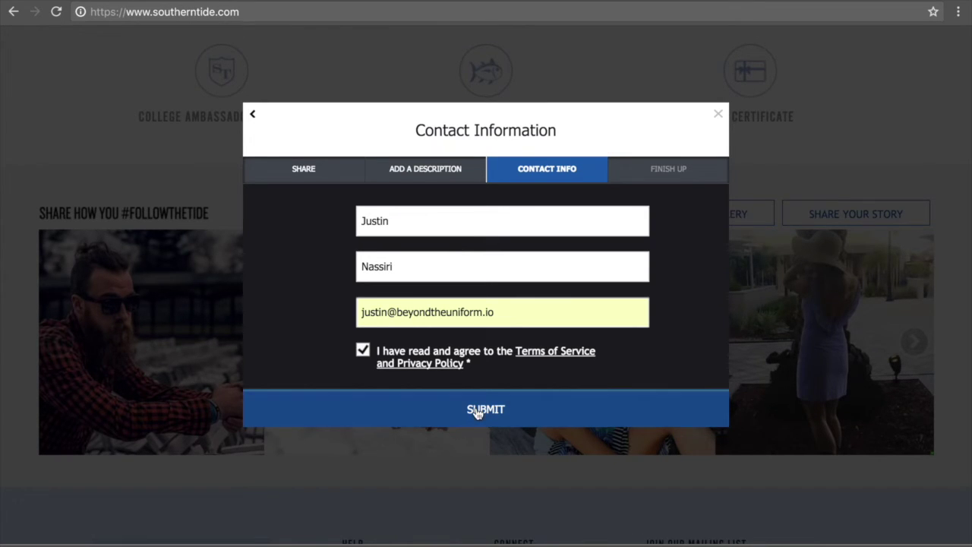